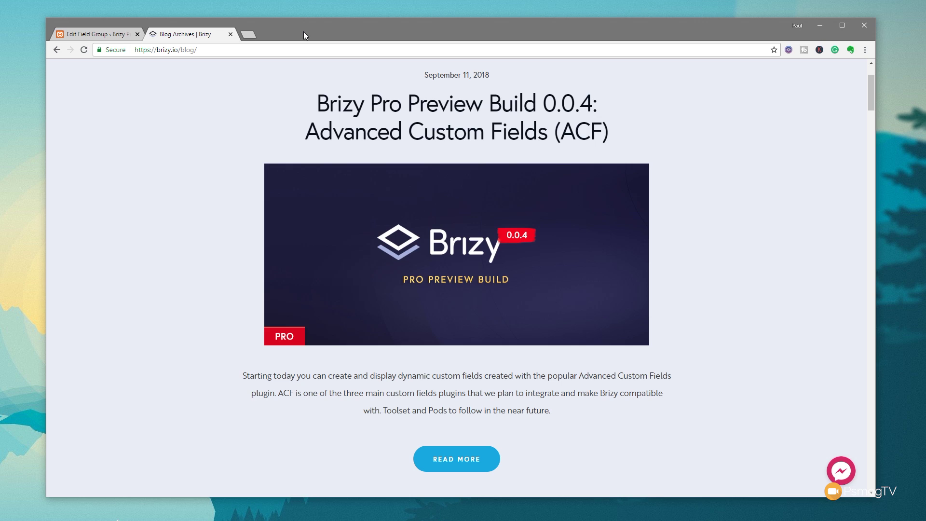
# Step: Switch back to the ACF Demo Edit Field Group page listing Artist Name, Bio and Image
pyautogui.click(103, 36)
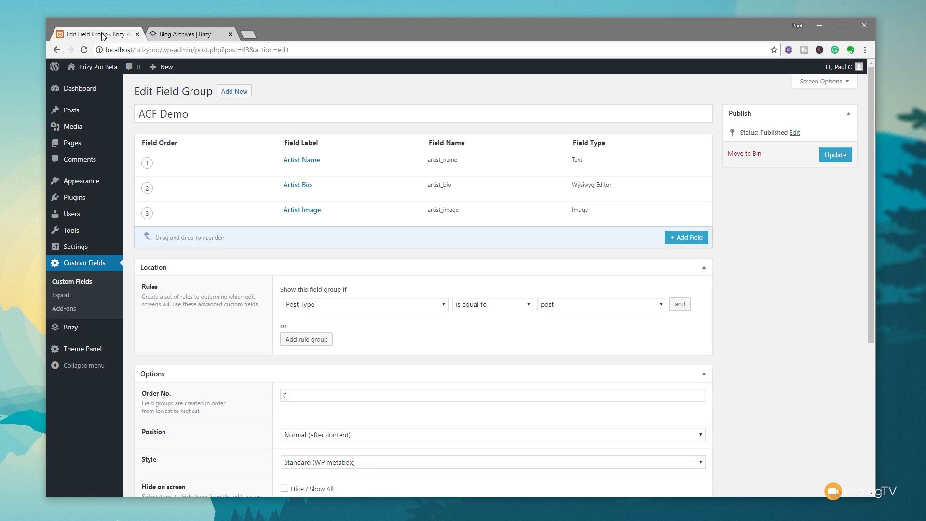
pyautogui.moveTo(439, 187)
pyautogui.scroll(-5, 760, 331)
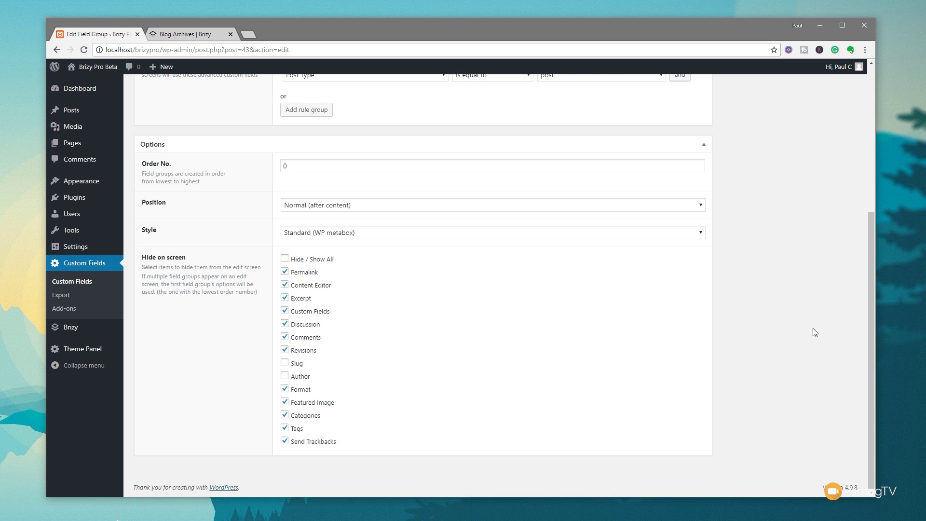
pyautogui.scroll(5, 812, 331)
pyautogui.moveTo(75, 111)
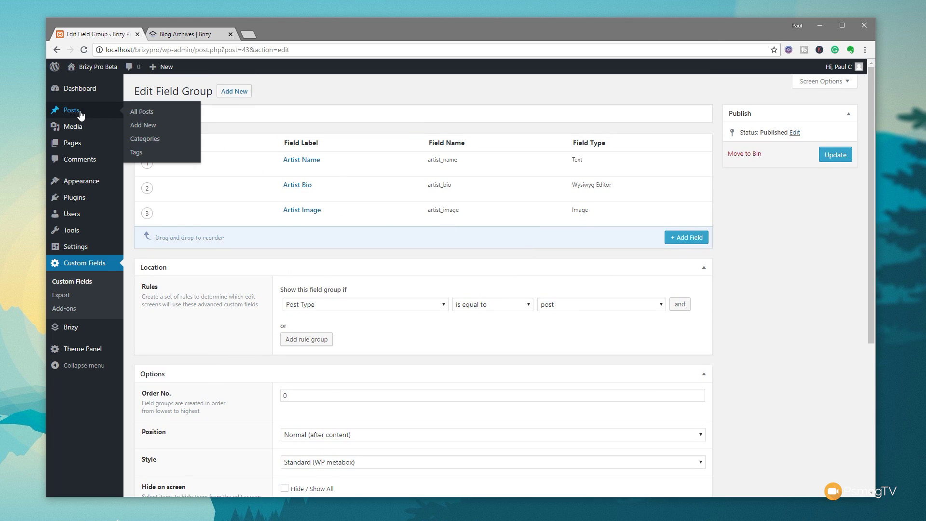
# Step: Open the Pantera post from All Posts and scroll through its field values
pyautogui.click(140, 114)
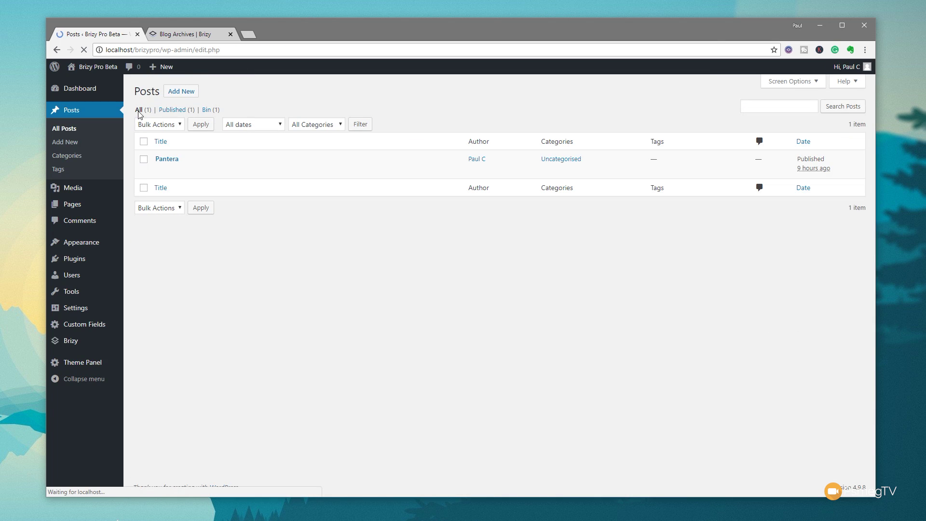
pyautogui.click(166, 159)
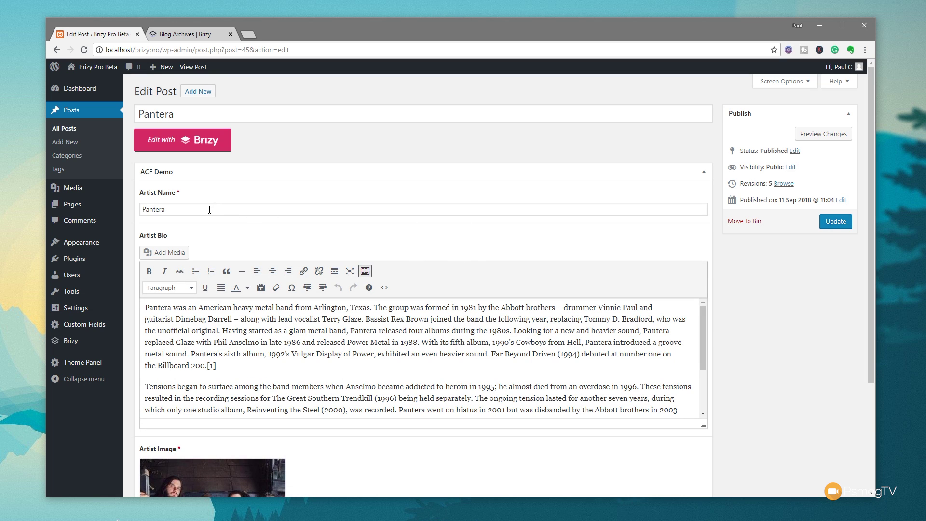
pyautogui.scroll(-3, 313, 347)
pyautogui.scroll(-2, 418, 458)
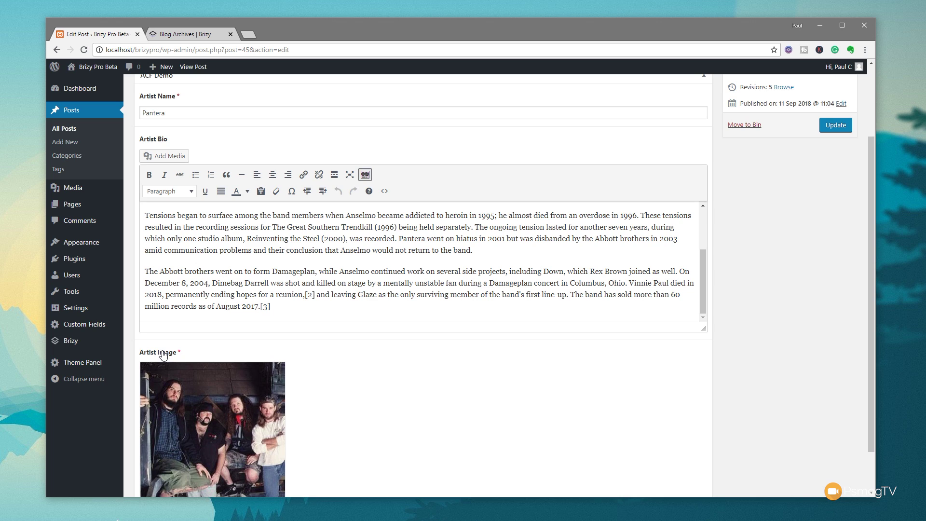
# Step: Open the Single Post Template from Brizy Templates in the Brizy editor
pyautogui.moveTo(96, 343)
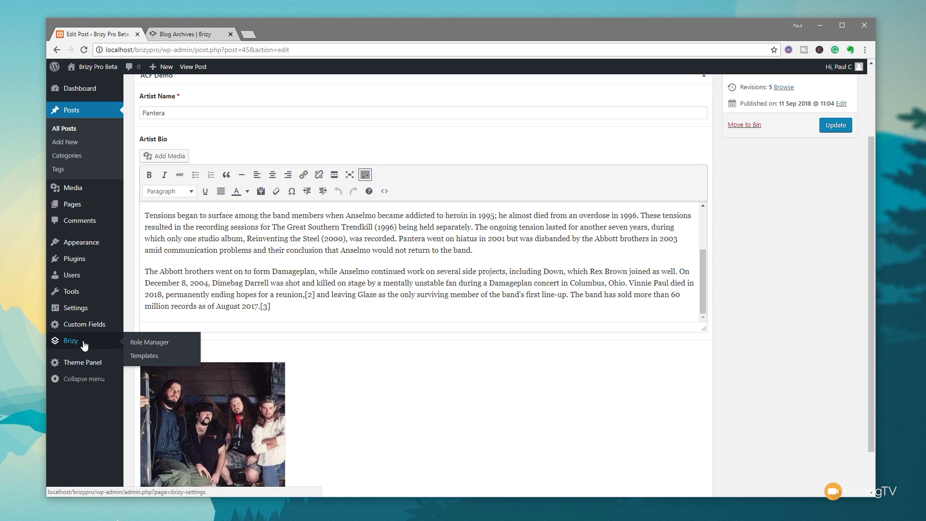
pyautogui.click(139, 356)
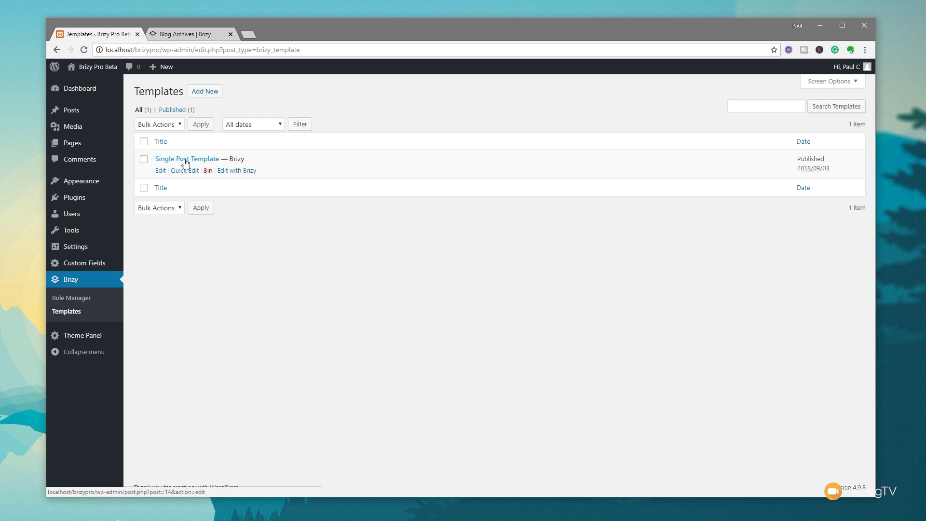
pyautogui.click(242, 171)
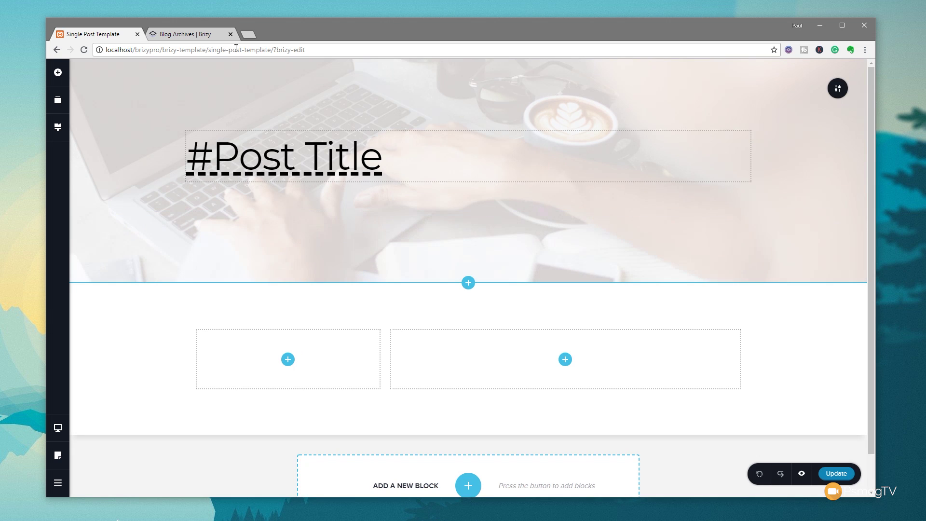
# Step: Replace the #Post Title heading with the dynamic #Artist Name field, then add to the left column
pyautogui.click(374, 162)
pyautogui.moveTo(386, 158); pyautogui.dragTo(175, 160)
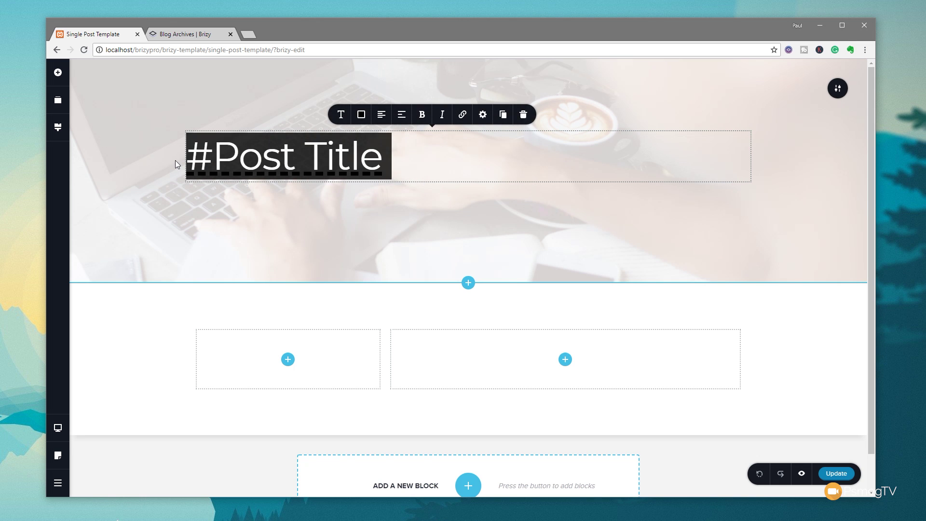
pyautogui.press('BackSpace')
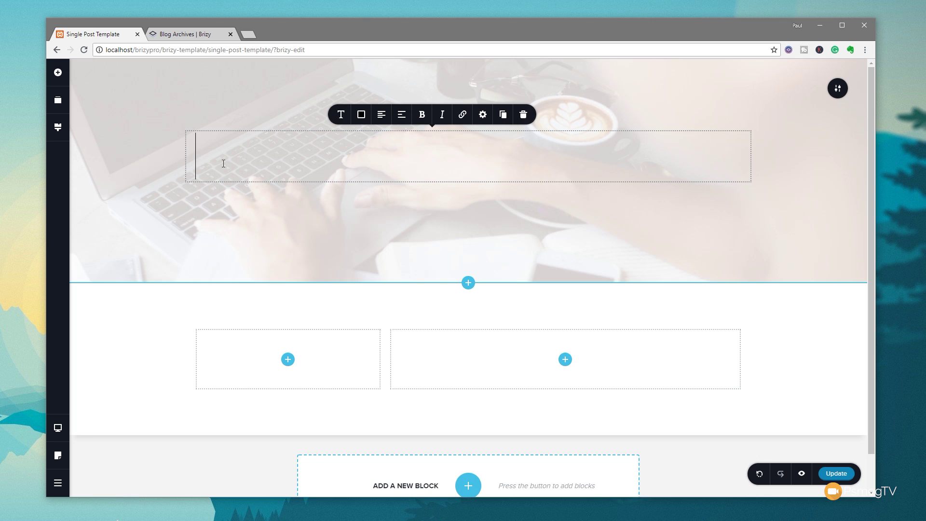
pyautogui.write('£')
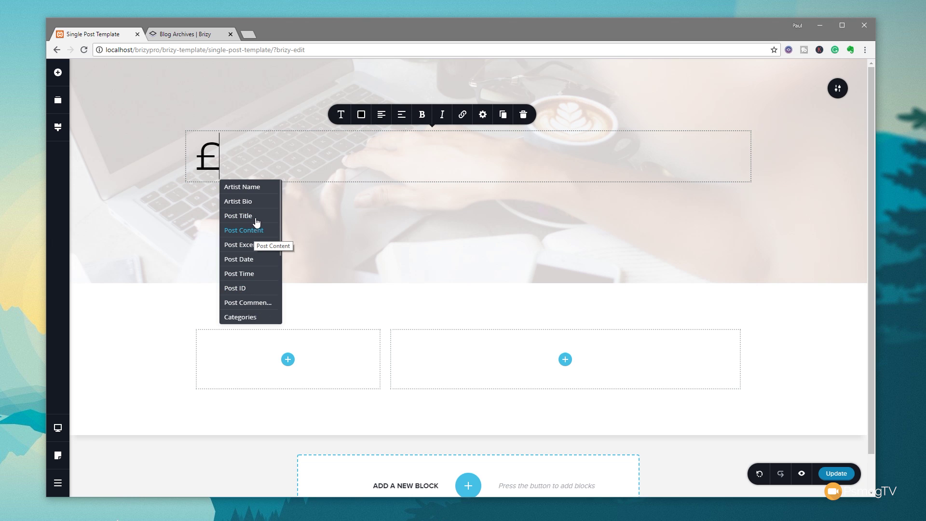
pyautogui.click(255, 193)
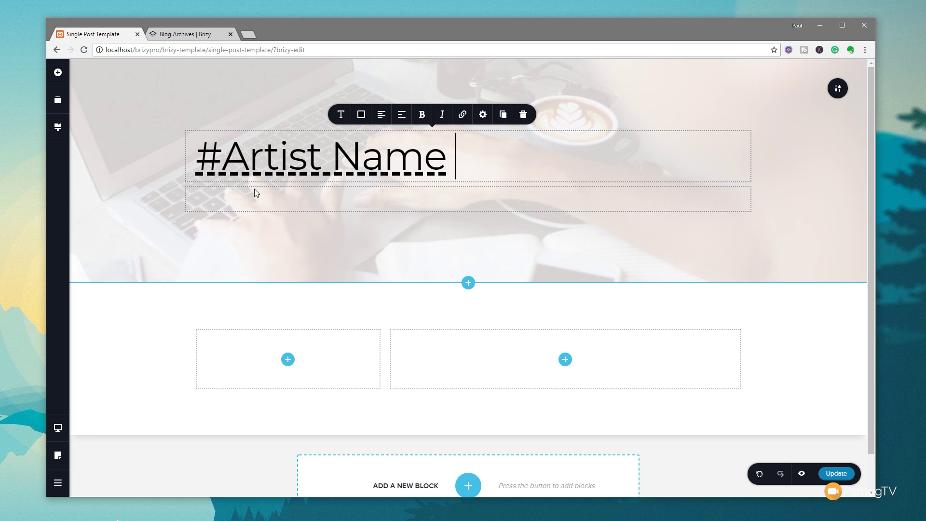
pyautogui.click(288, 359)
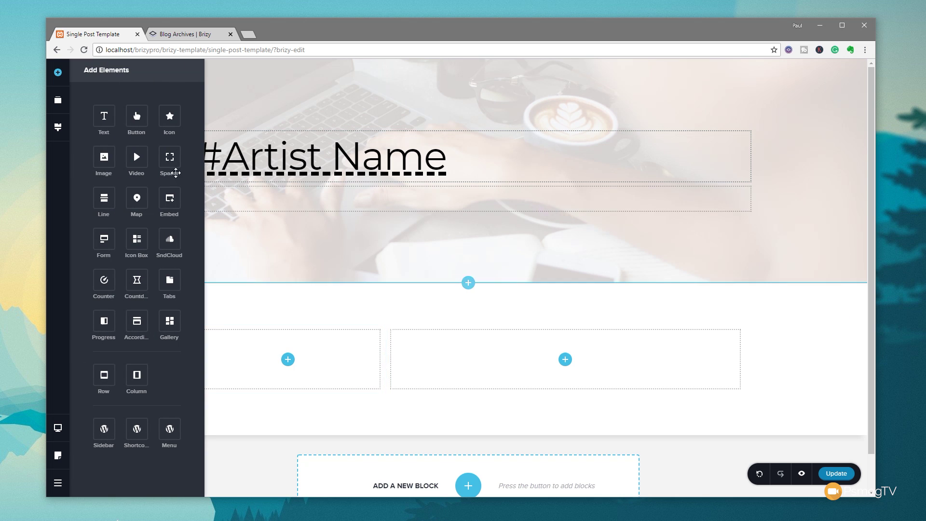
# Step: Drop an Image element into the left column and bind its source to the Artist Image field
pyautogui.moveTo(107, 158); pyautogui.dragTo(279, 362)
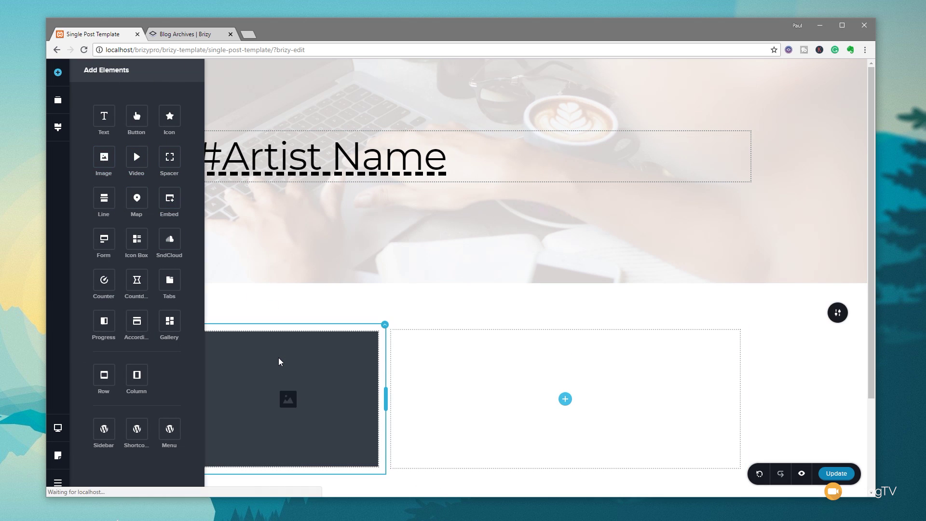
pyautogui.click(304, 384)
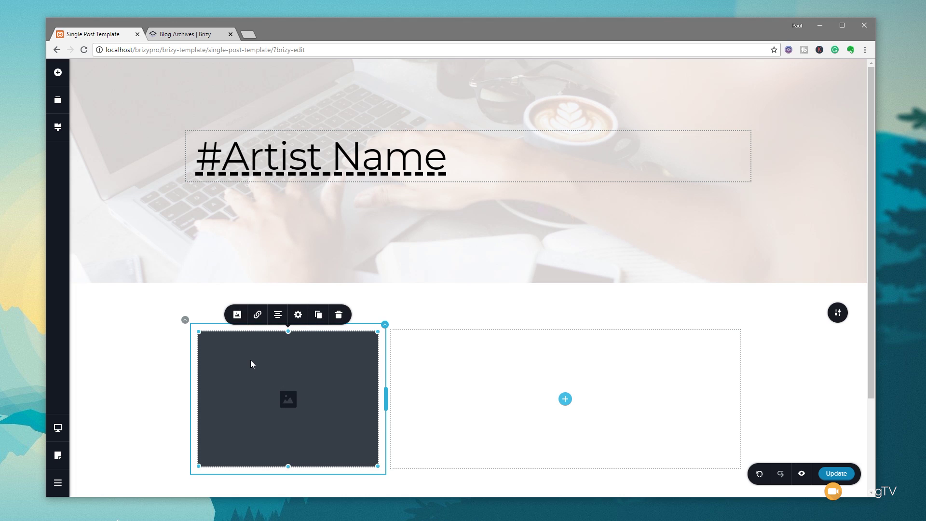
pyautogui.click(237, 316)
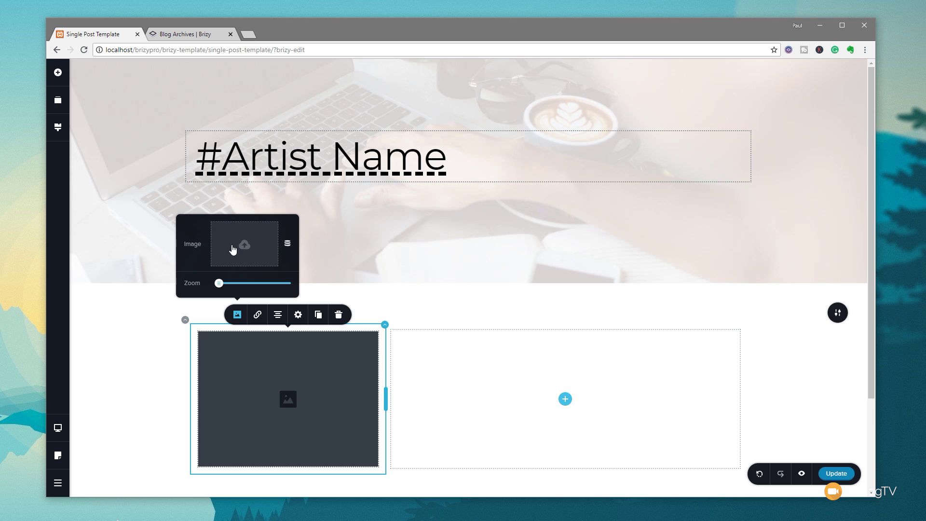
pyautogui.click(288, 245)
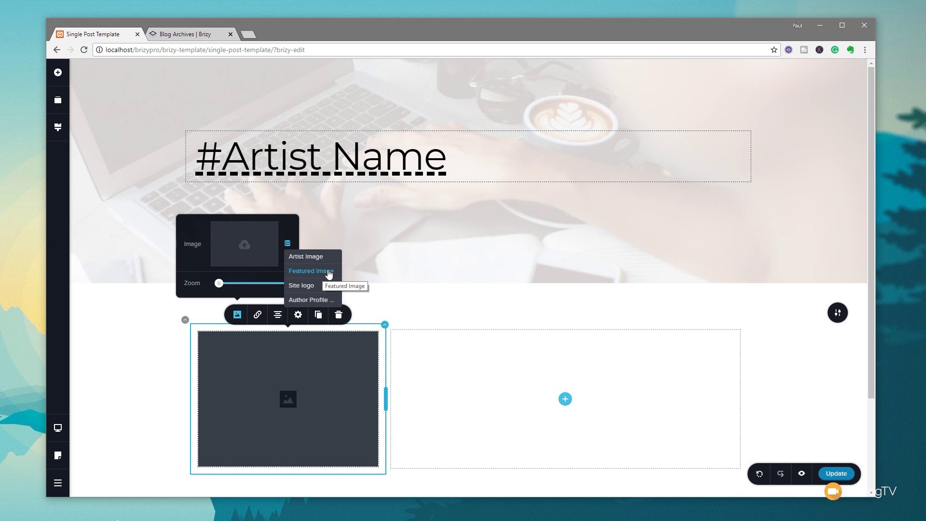
pyautogui.click(314, 256)
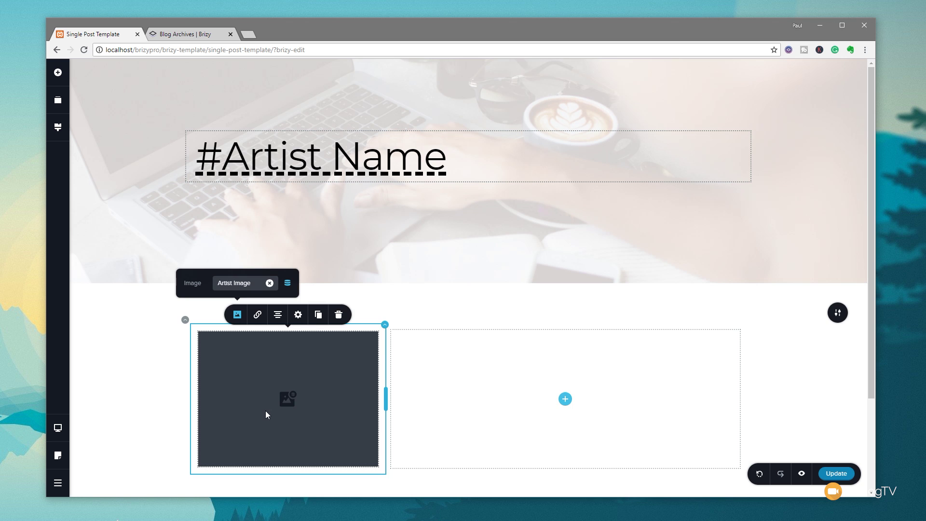
pyautogui.click(238, 399)
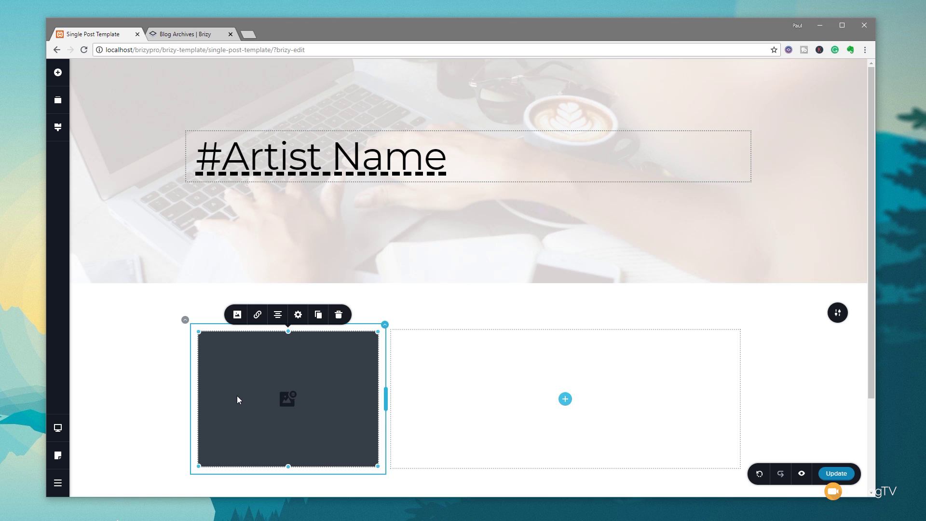
pyautogui.click(453, 366)
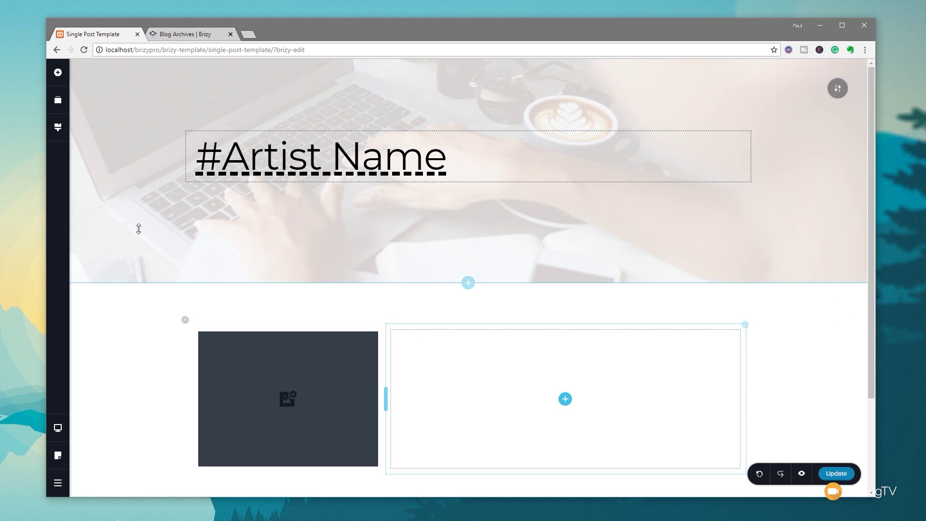
# Step: Add a Text element to the right column and replace its text with the #Artist Bio field
pyautogui.click(565, 398)
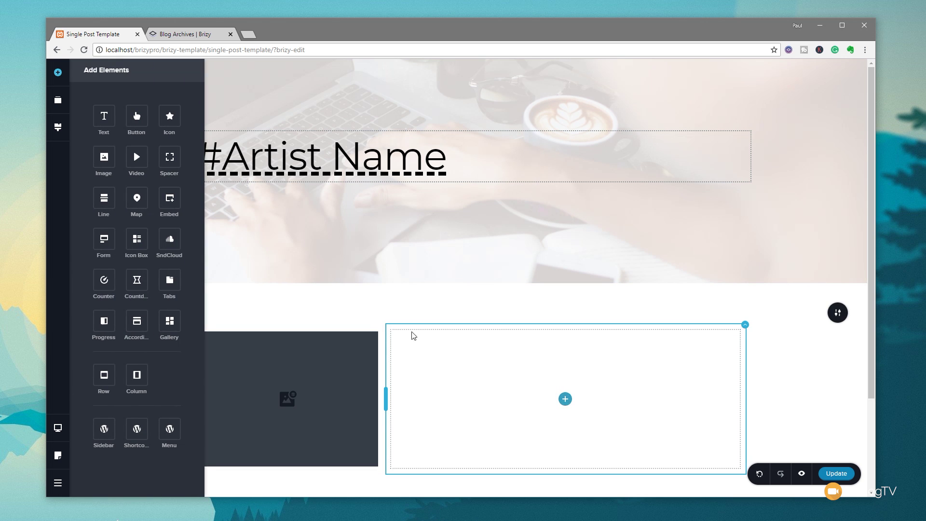
pyautogui.moveTo(100, 126); pyautogui.dragTo(499, 385)
pyautogui.click(471, 352)
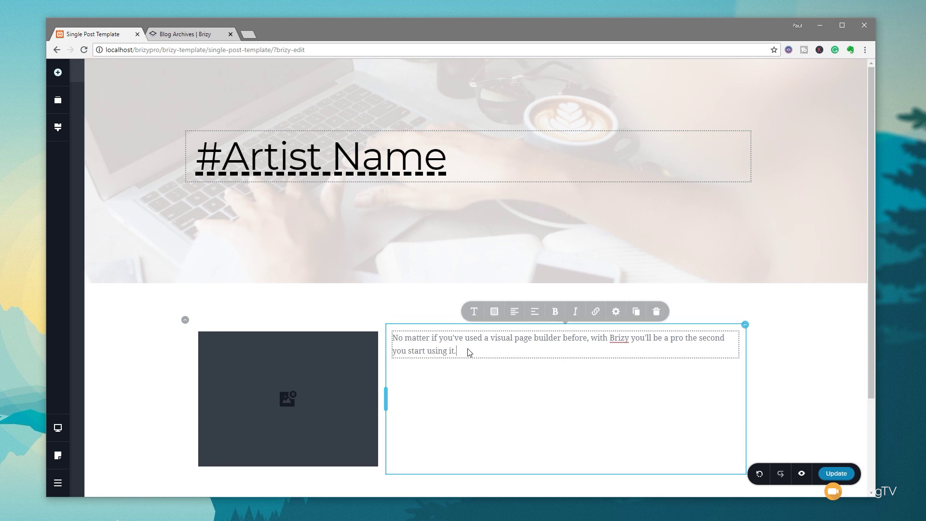
pyautogui.moveTo(470, 352); pyautogui.dragTo(394, 339)
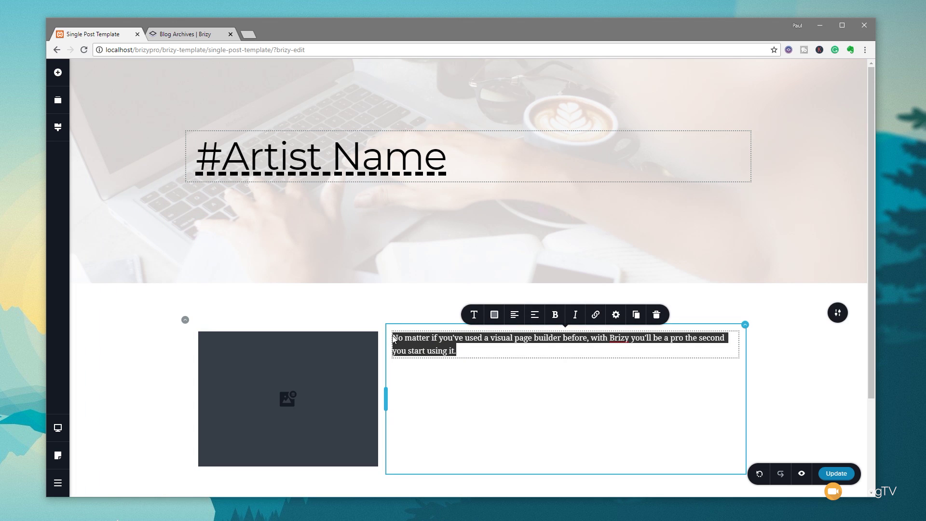
pyautogui.write('#')
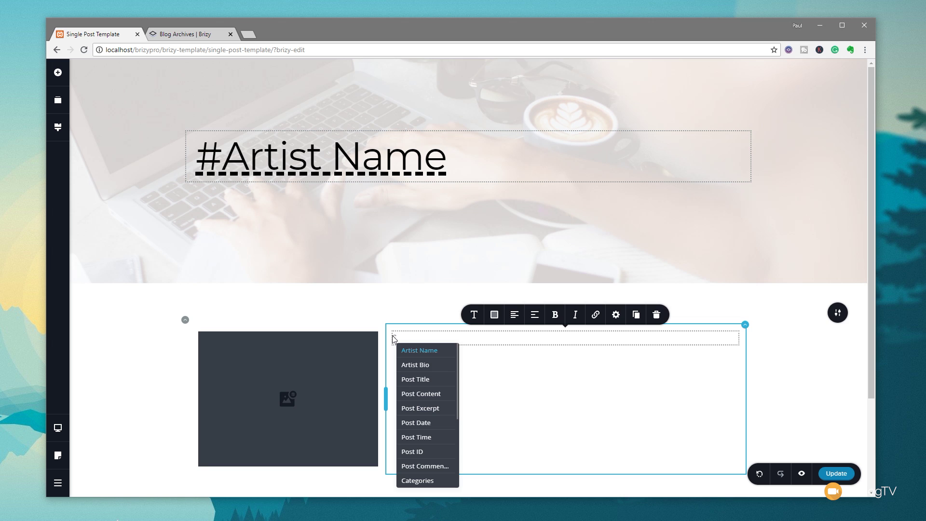
pyautogui.click(406, 366)
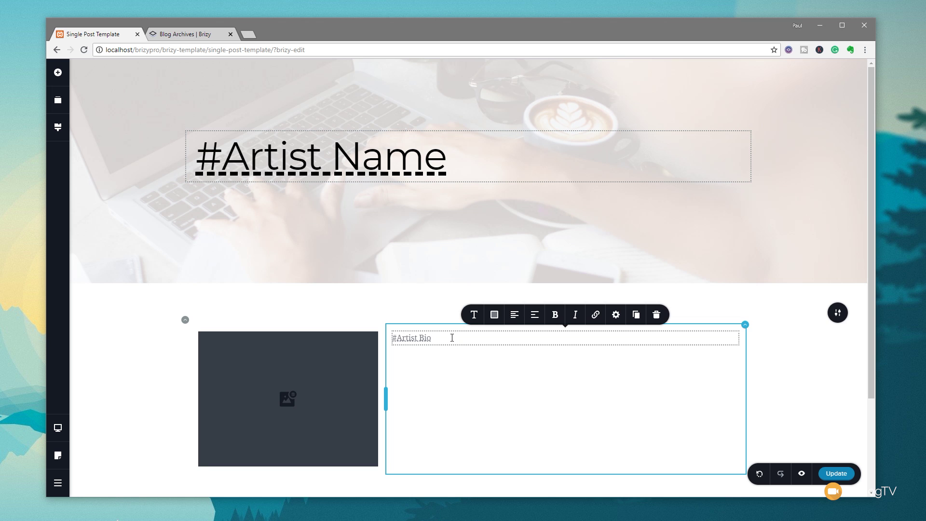
# Step: Set the #Artist Bio text font to Roboto and save the template with Update
pyautogui.hotkey('ctrl', 'shift', 'Left')
pyautogui.hotkey('ctrl', 'shift', 'Left')
pyautogui.hotkey('ctrl', 'shift', 'Left')
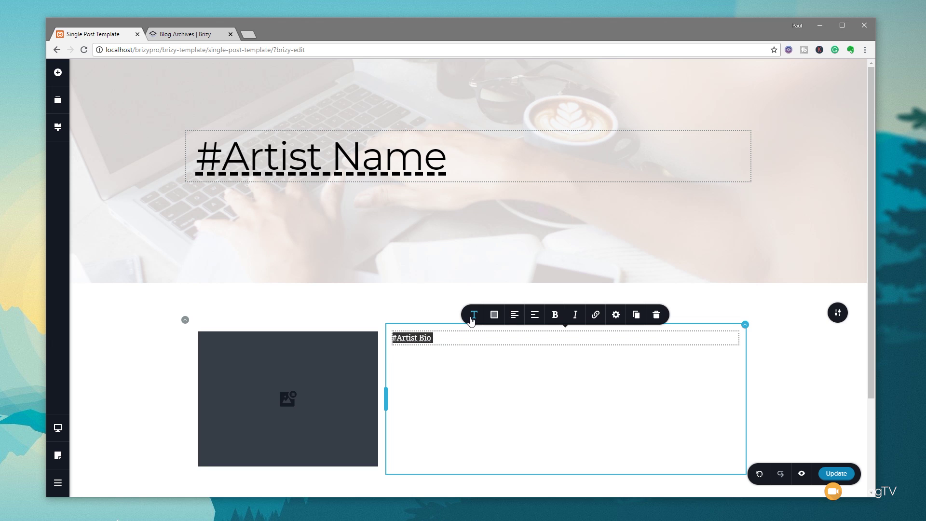
pyautogui.click(474, 314)
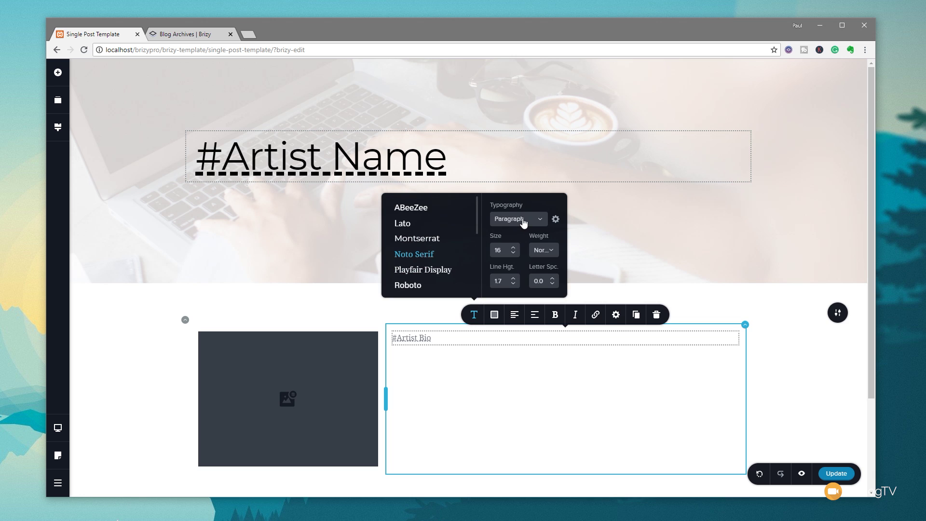
pyautogui.click(423, 286)
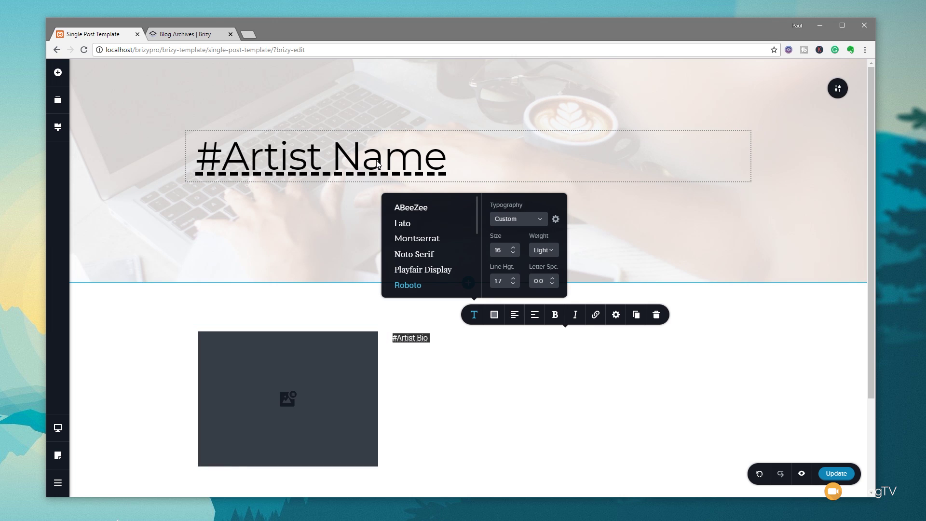
pyautogui.click(792, 408)
pyautogui.click(832, 470)
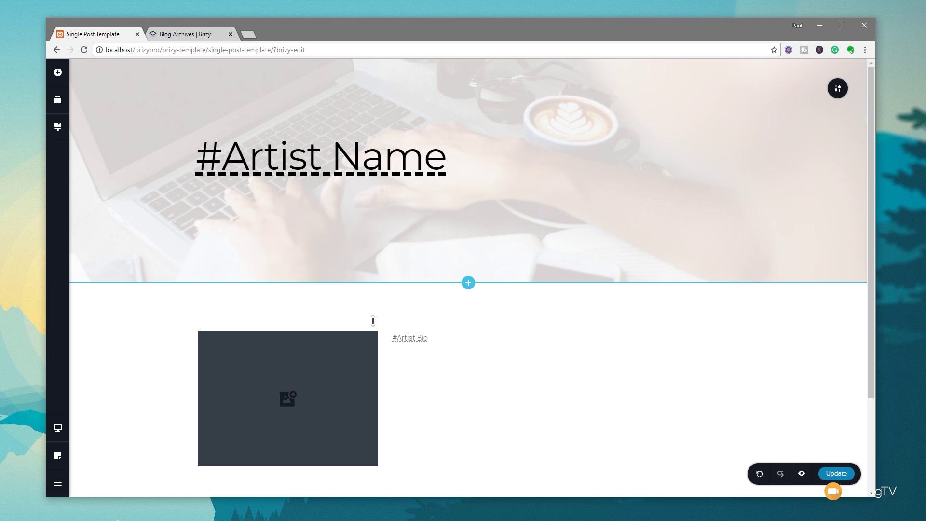
# Step: Preview the template on the Pantera post, highlighting the Pantera heading and the biography paragraphs
pyautogui.click(802, 475)
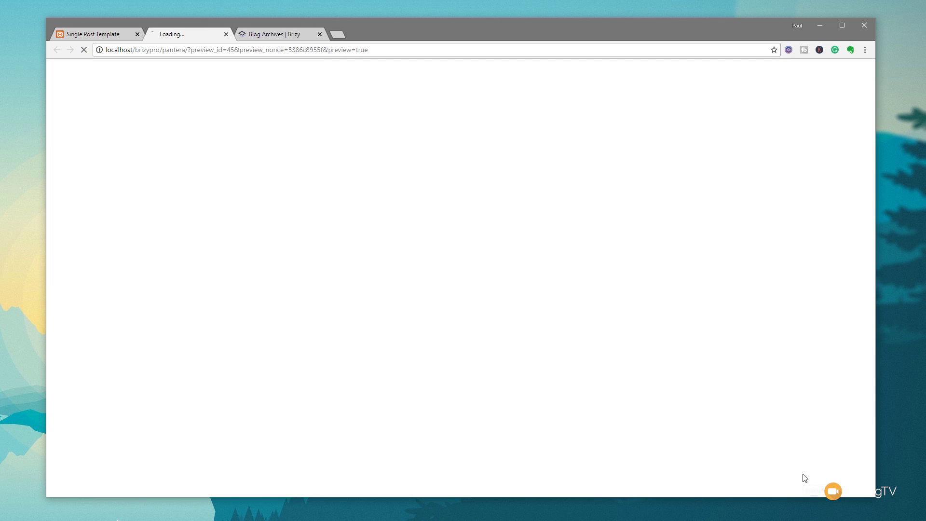
pyautogui.moveTo(192, 161); pyautogui.dragTo(321, 167)
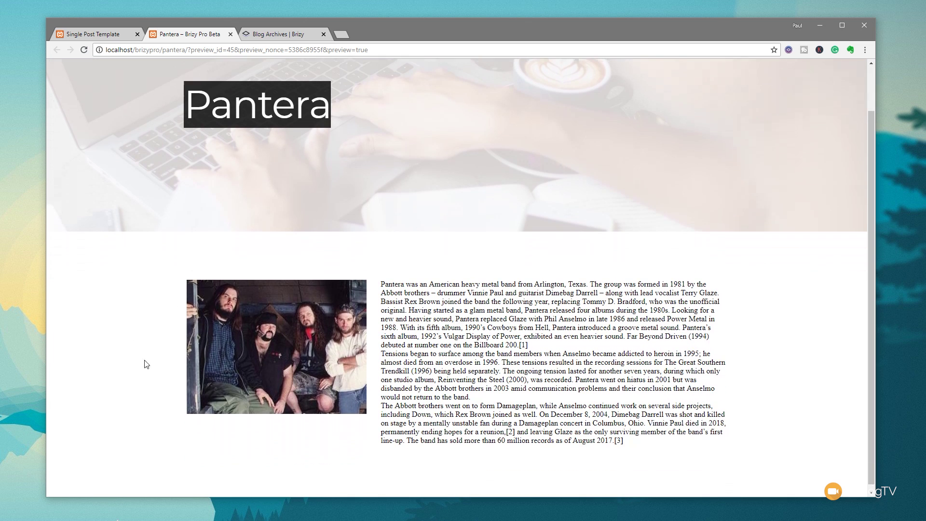
pyautogui.scroll(-1, 144, 364)
pyautogui.click(456, 344)
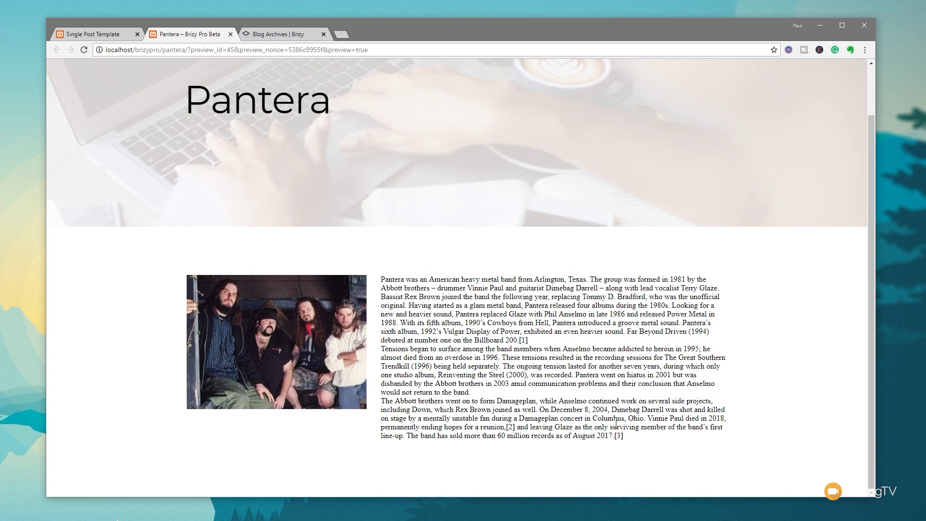
pyautogui.moveTo(625, 437); pyautogui.dragTo(384, 282)
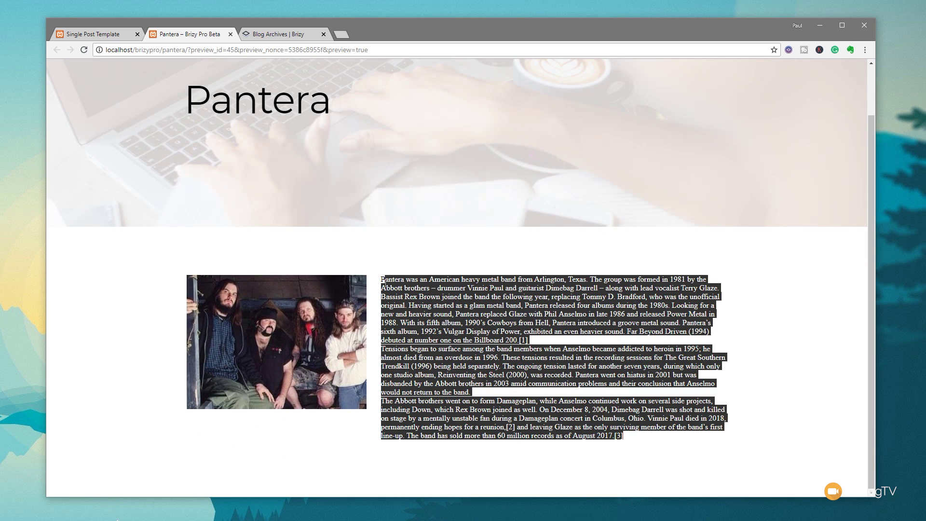
pyautogui.click(534, 343)
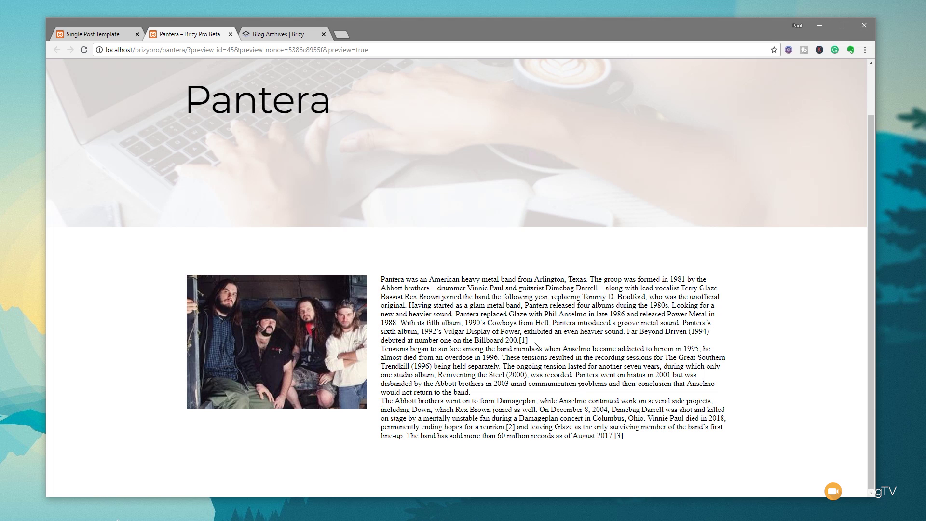